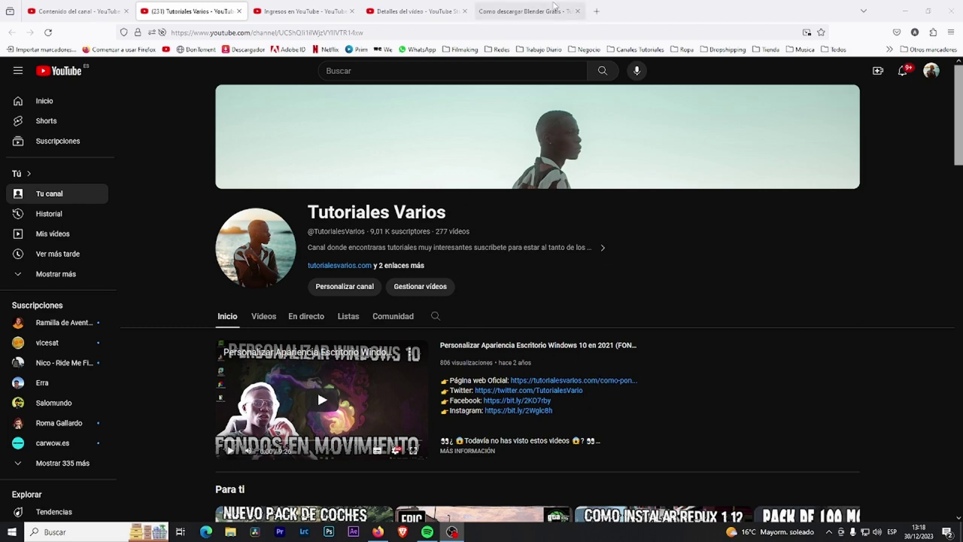
From the 'Como descargar Blender Gratis' article, follow the Descargar link to blender.org's download page.
left_click(555, 6)
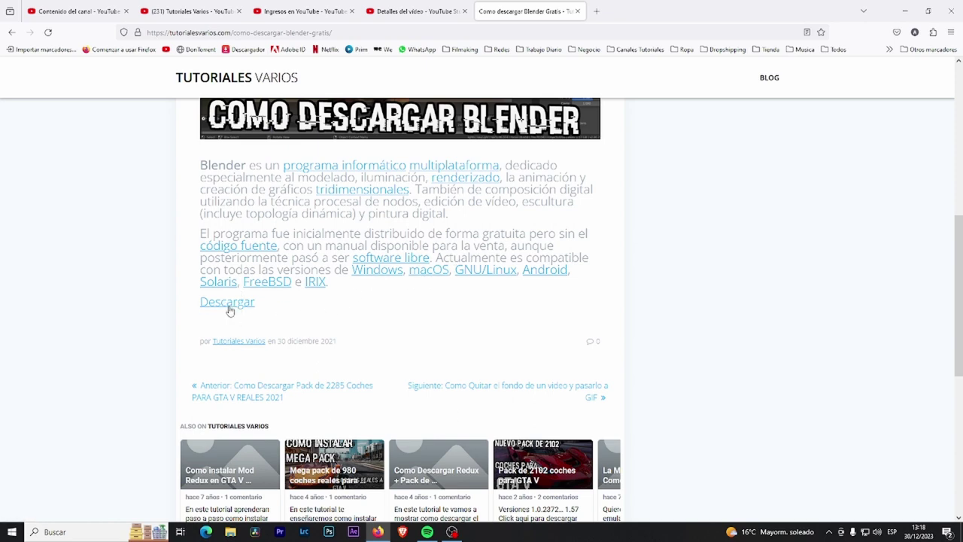
scroll(235, 322, "up", 3)
scroll(226, 325, "down", 8)
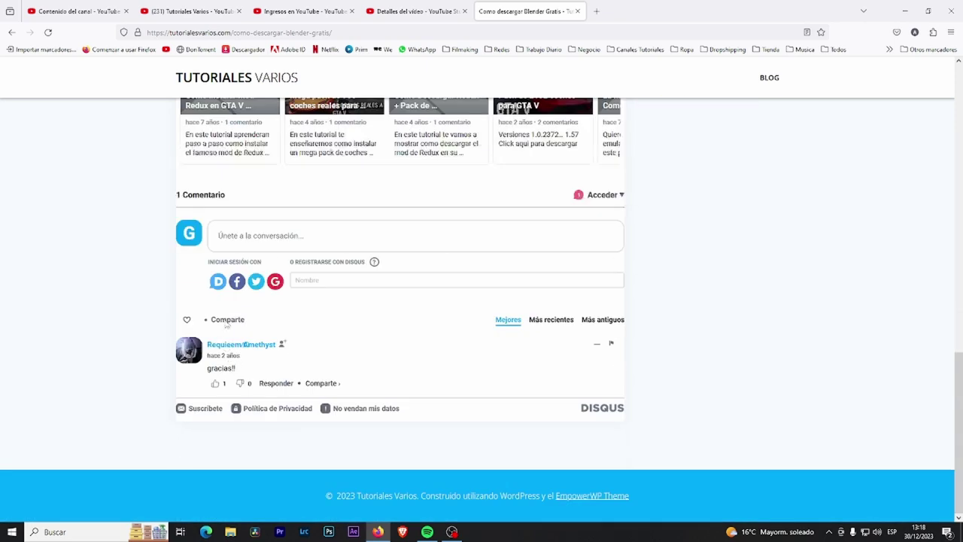
scroll(226, 325, "up", 3)
scroll(218, 180, "up", 3)
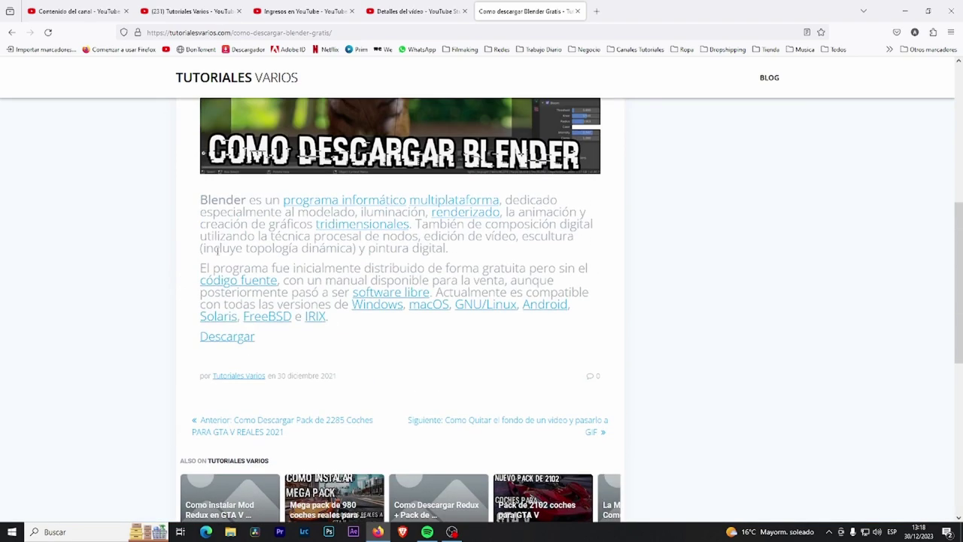
left_click(229, 340)
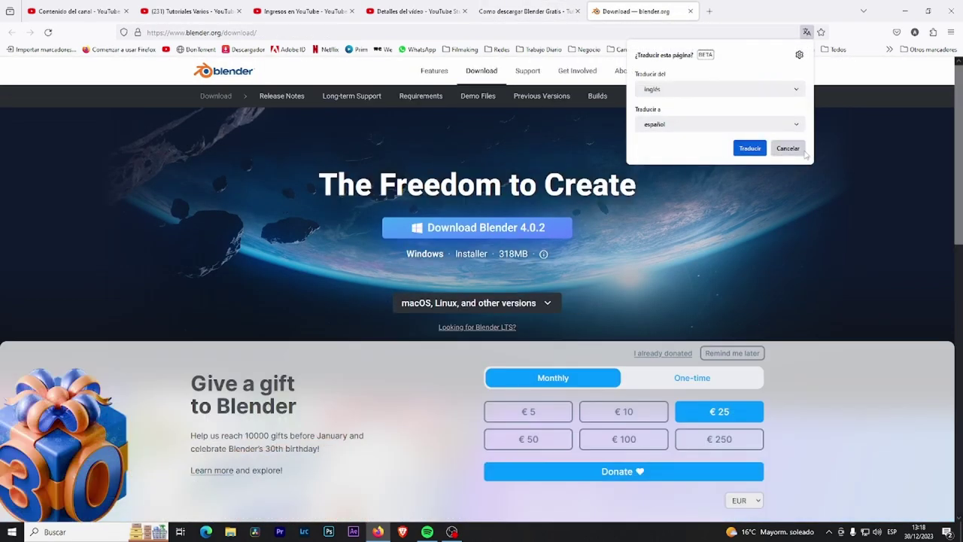
Dismiss the translation offer and download the Blender 4.0.2 Windows installer (blender-4.0.2-windows-x64.msi).
left_click(788, 148)
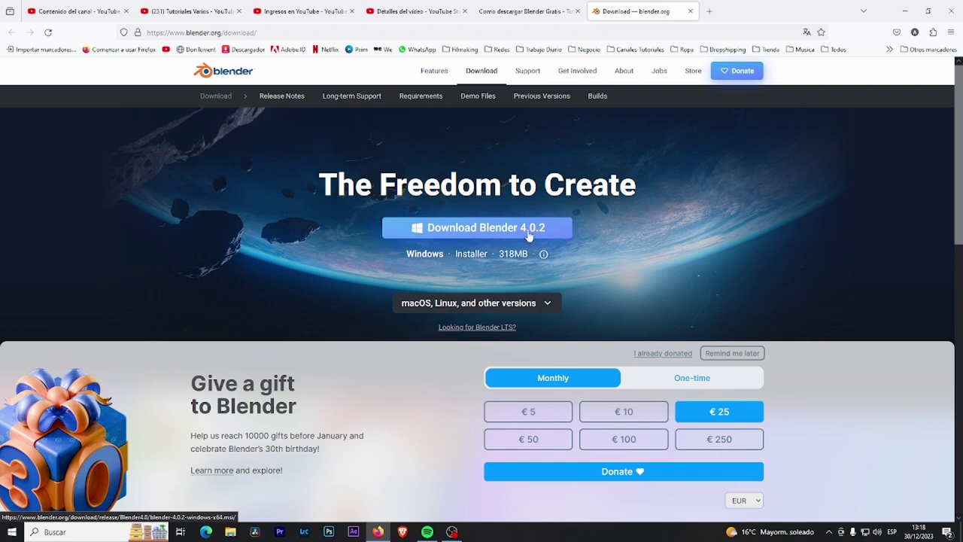
left_click(517, 237)
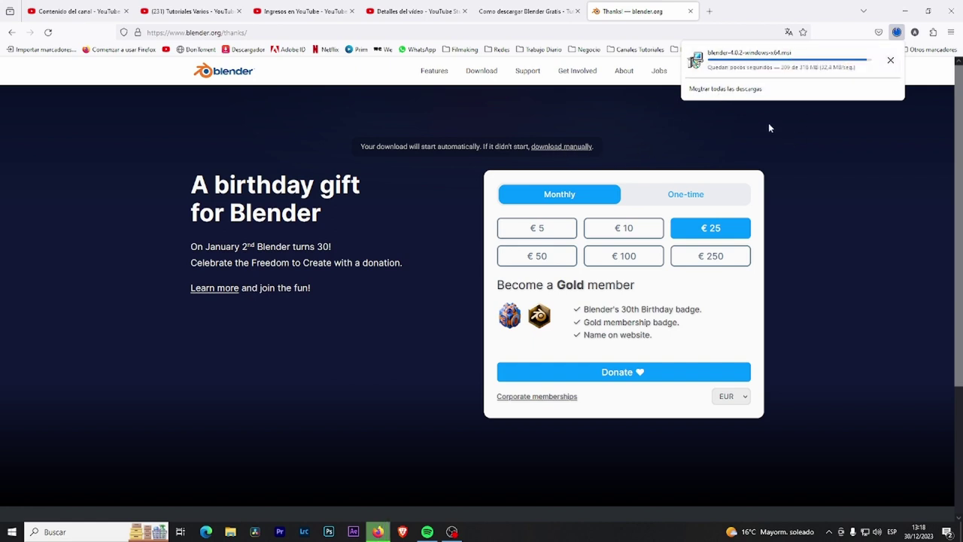
Run the downloaded Blender installer and accept the GPL license agreement.
left_click(786, 60)
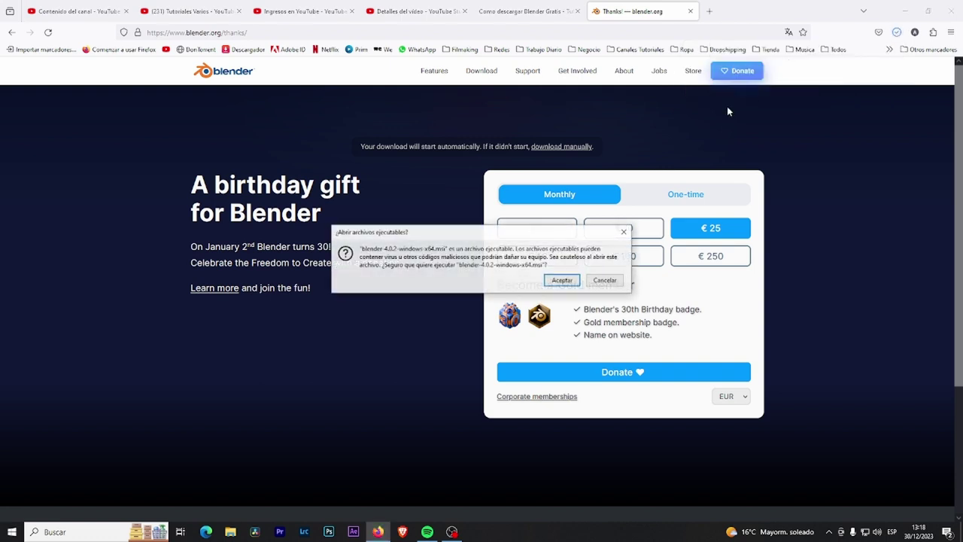
left_click(563, 280)
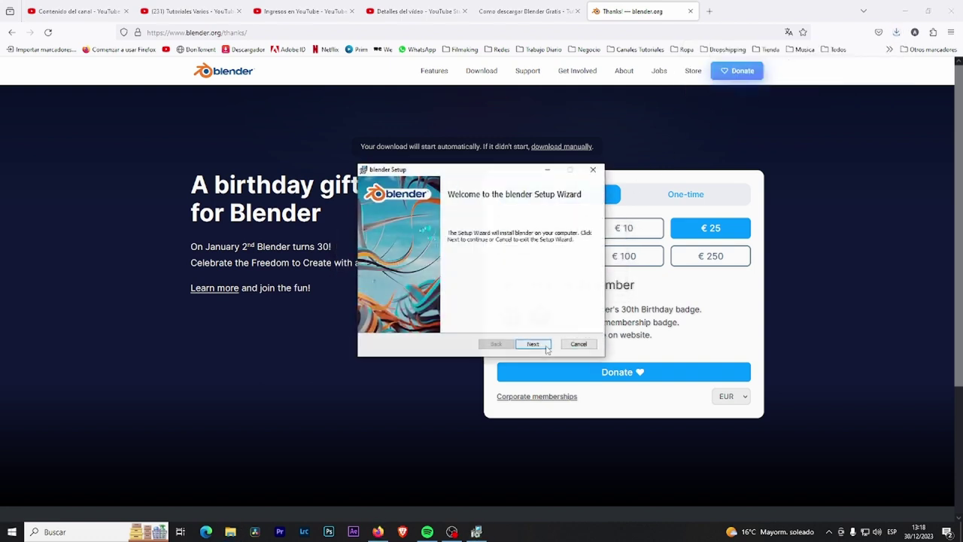
left_click(533, 344)
left_click(422, 322)
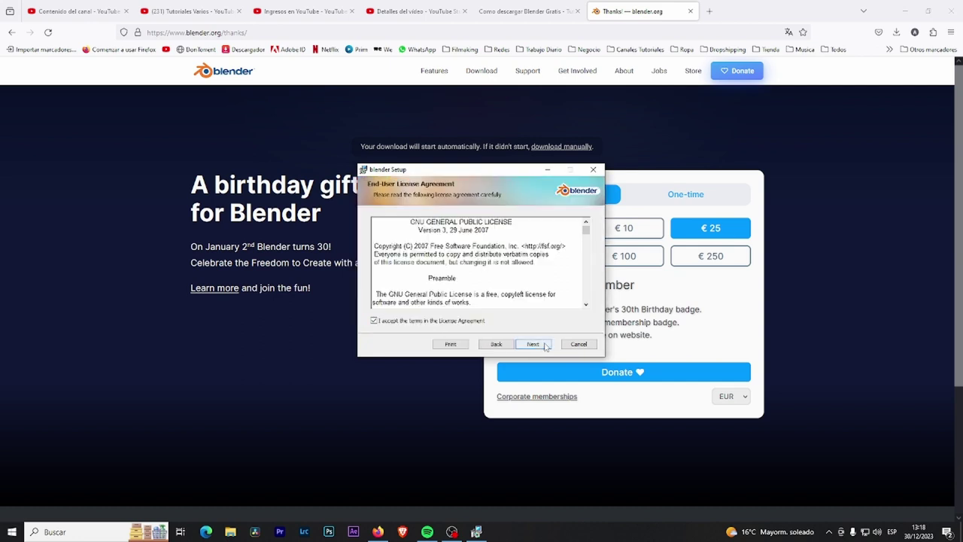
left_click(539, 345)
Keep the default Program Files installation folder and install Blender 4.0.2.
left_click(539, 347)
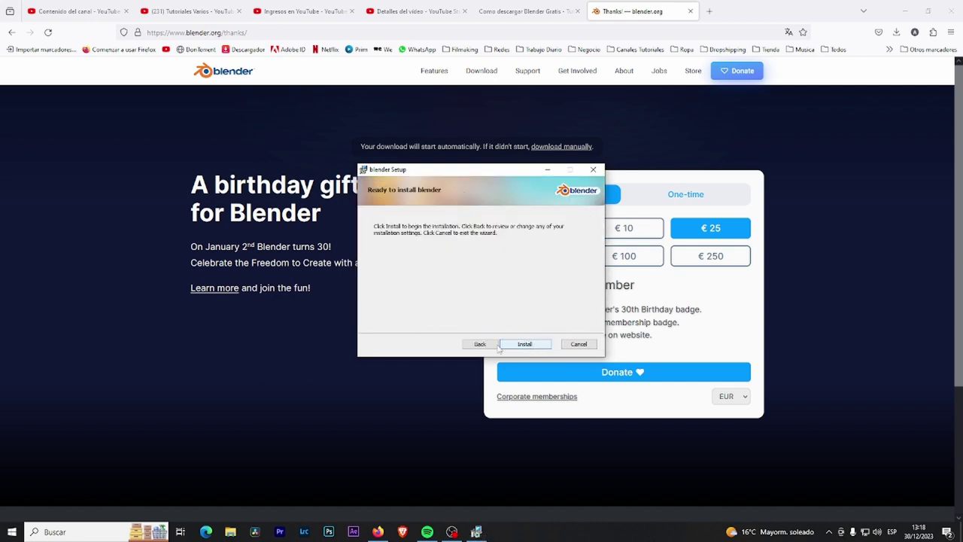
left_click(476, 345)
left_click(570, 323)
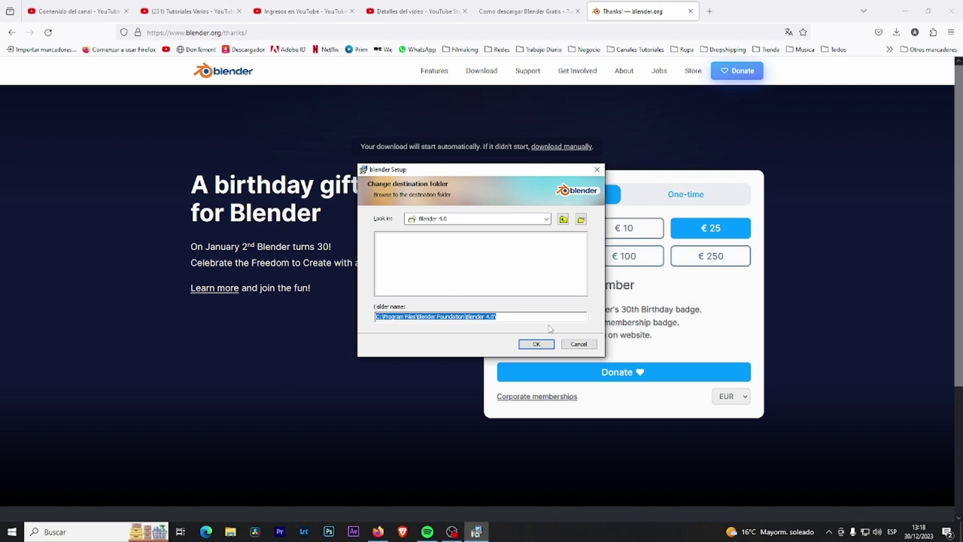
left_click(576, 344)
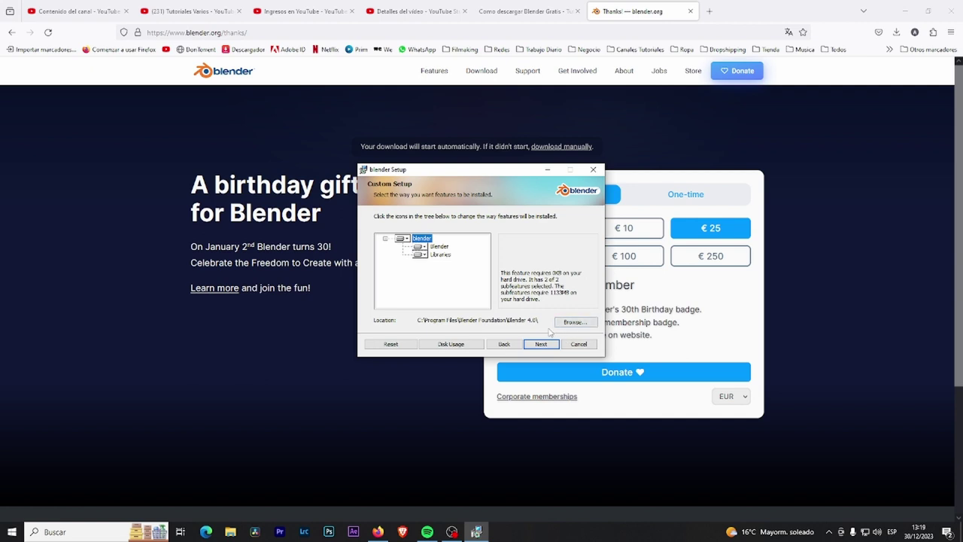
left_click(541, 344)
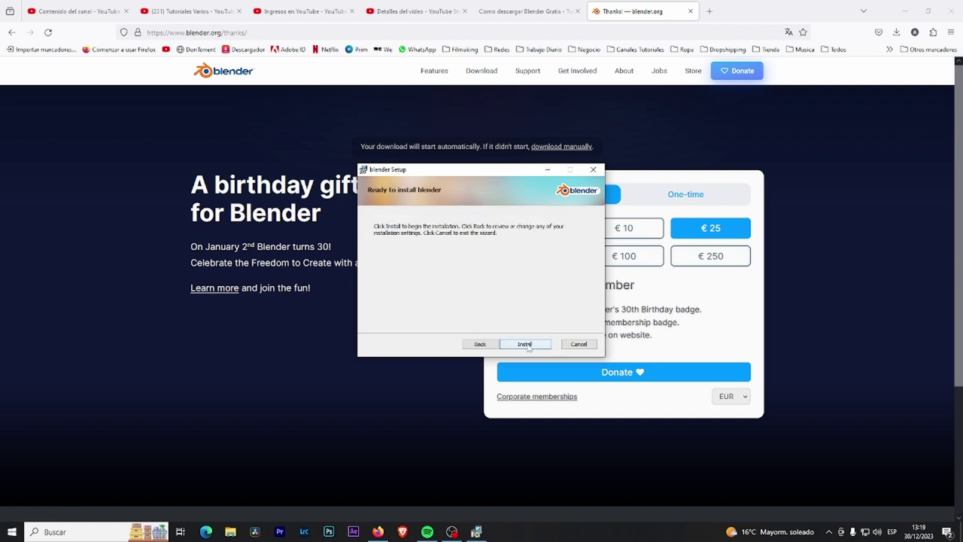
left_click(529, 344)
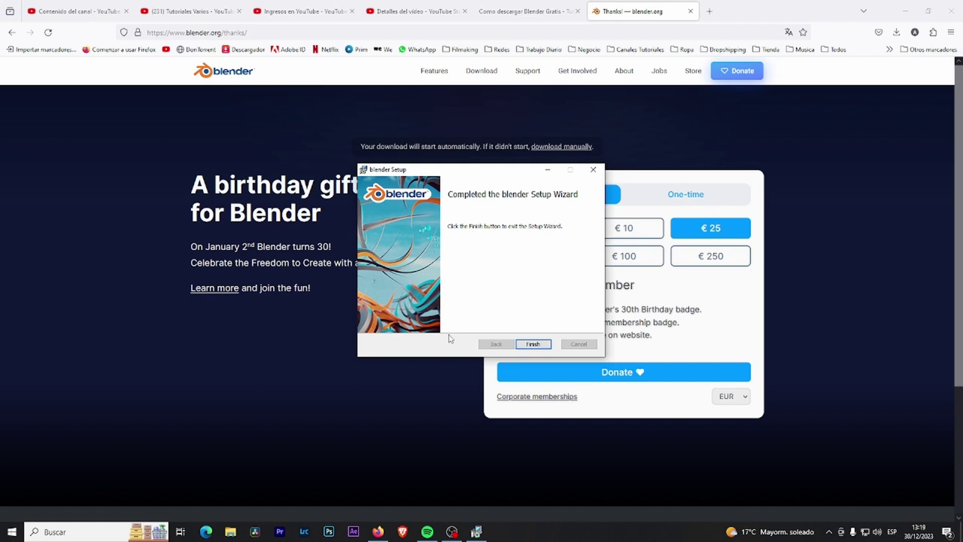
Close the finished setup wizard and launch Blender 4.0 by searching 'blender' in Windows.
left_click(547, 344)
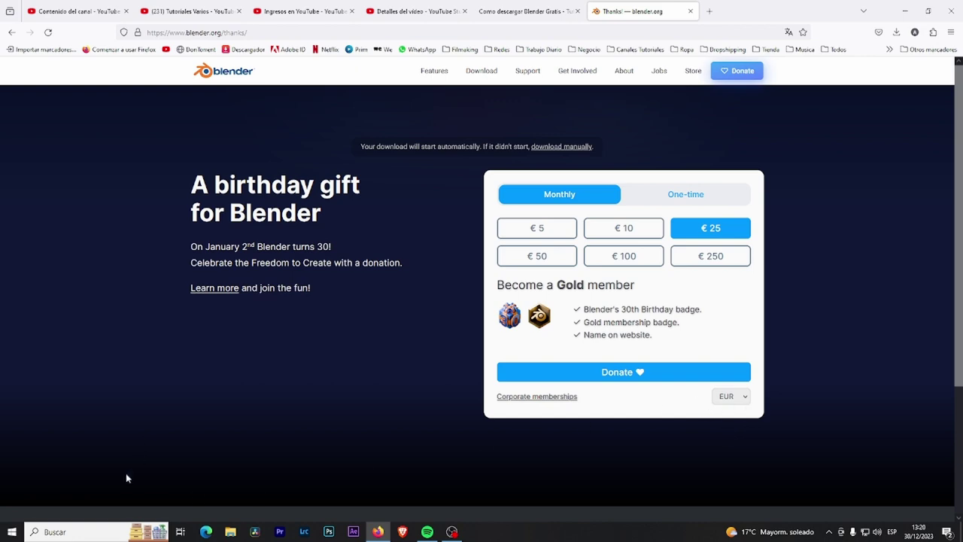
left_click(76, 532)
type("blender")
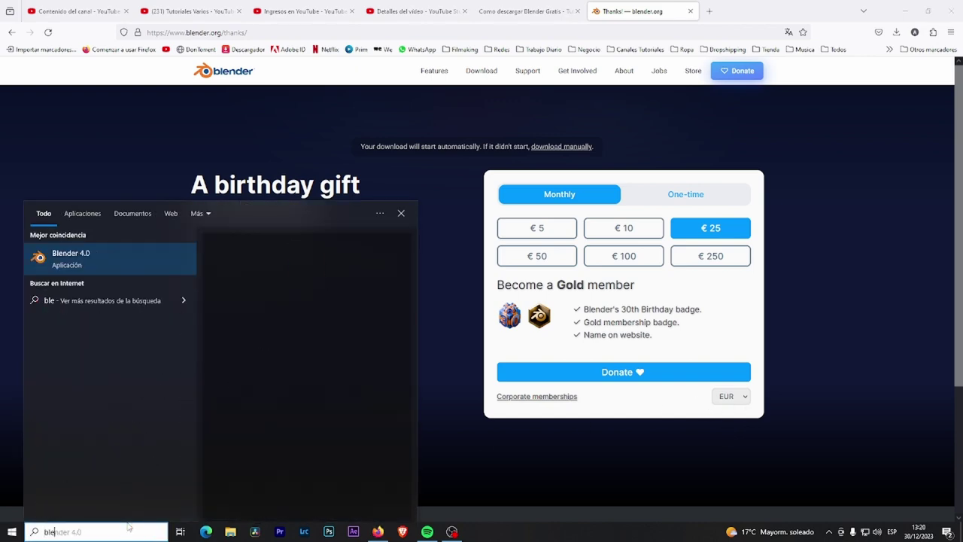
key("Return")
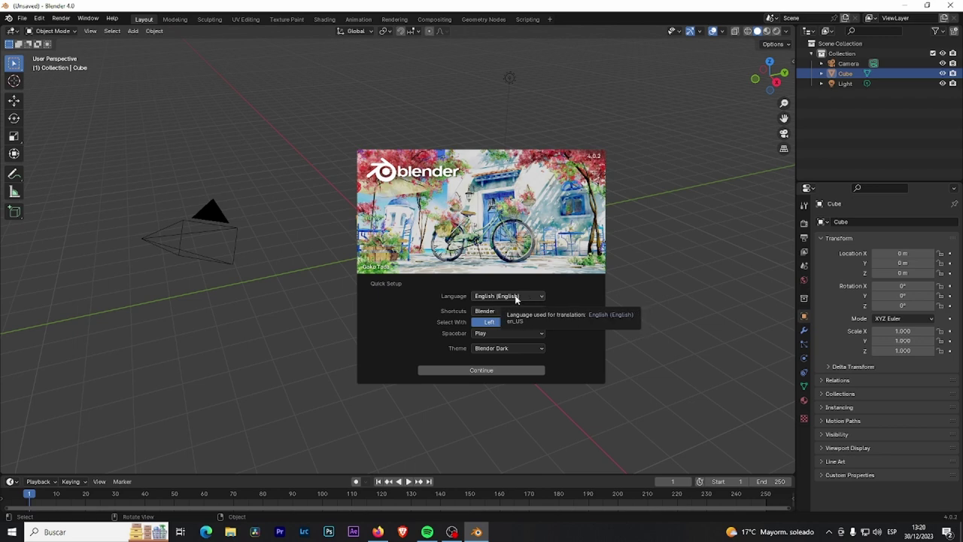
Choose Spanish (Español) as the interface language in Quick Setup and confirm with Continuar.
left_click(516, 297)
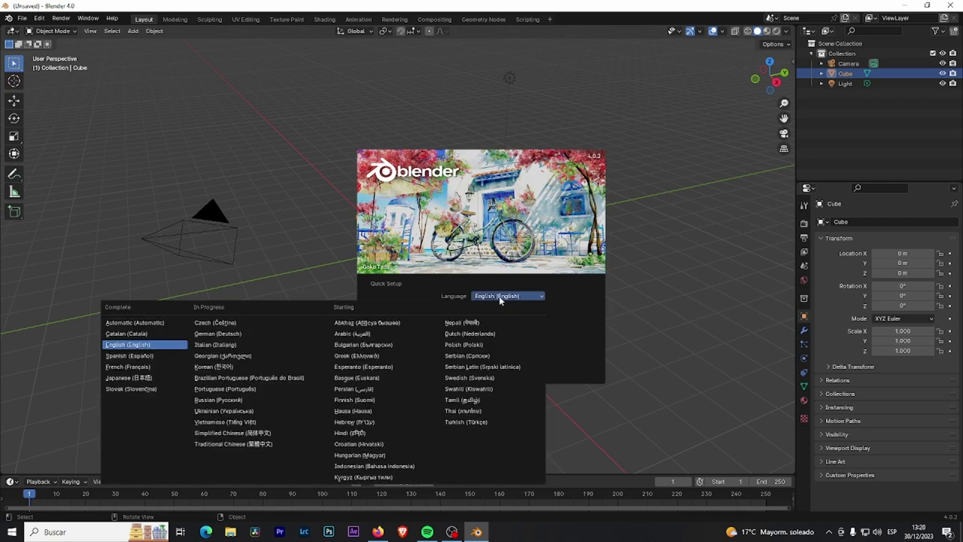
left_click(134, 358)
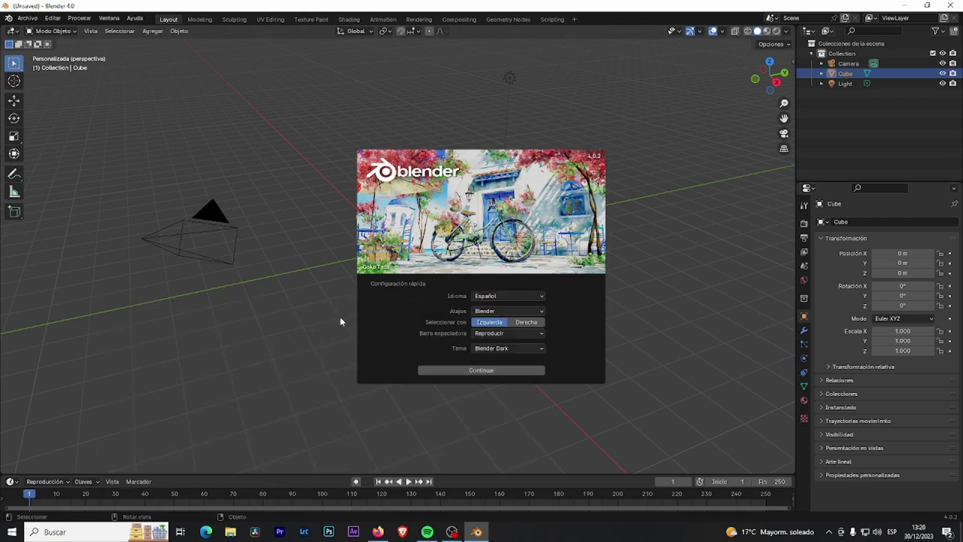
left_click(486, 374)
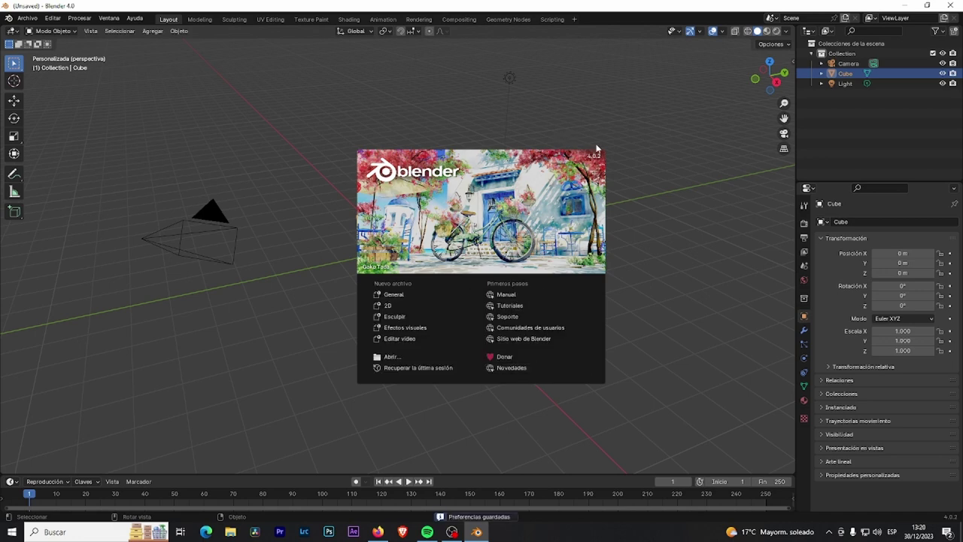
Zoom and orbit around the default cube, then deselect it by clicking empty space.
scroll(311, 279, "down", 4)
scroll(313, 256, "up", 6)
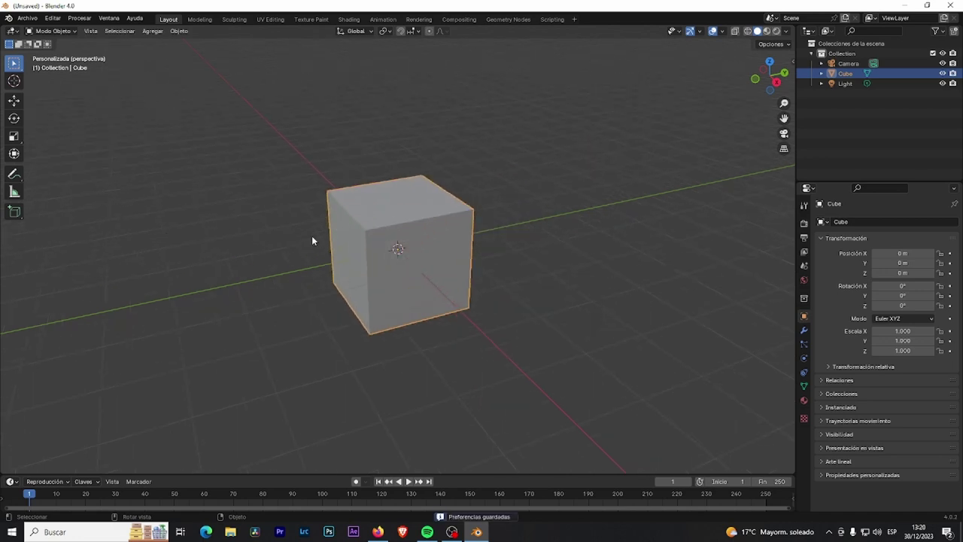
mouse_move(314, 240)
middle_mouse_down()
mouse_move(387, 260)
mouse_move(460, 258)
mouse_move(378, 228)
mouse_move(409, 261)
mouse_move(547, 227)
mouse_move(375, 255)
mouse_move(500, 299)
mouse_move(535, 235)
mouse_move(510, 269)
mouse_move(510, 305)
mouse_move(353, 288)
mouse_move(322, 225)
mouse_move(424, 304)
mouse_move(510, 286)
mouse_move(458, 255)
middle_mouse_up()
scroll(546, 223, "down", 3)
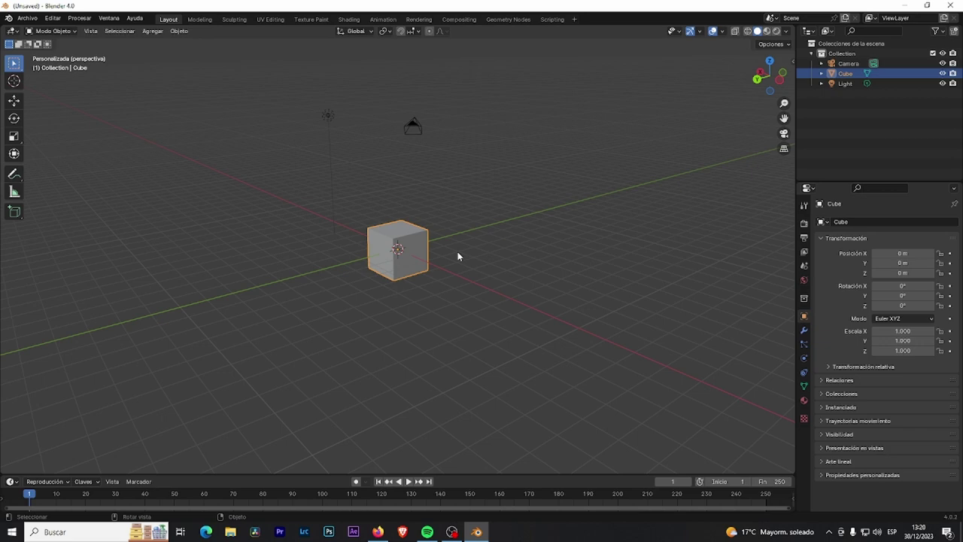
left_click(782, 322)
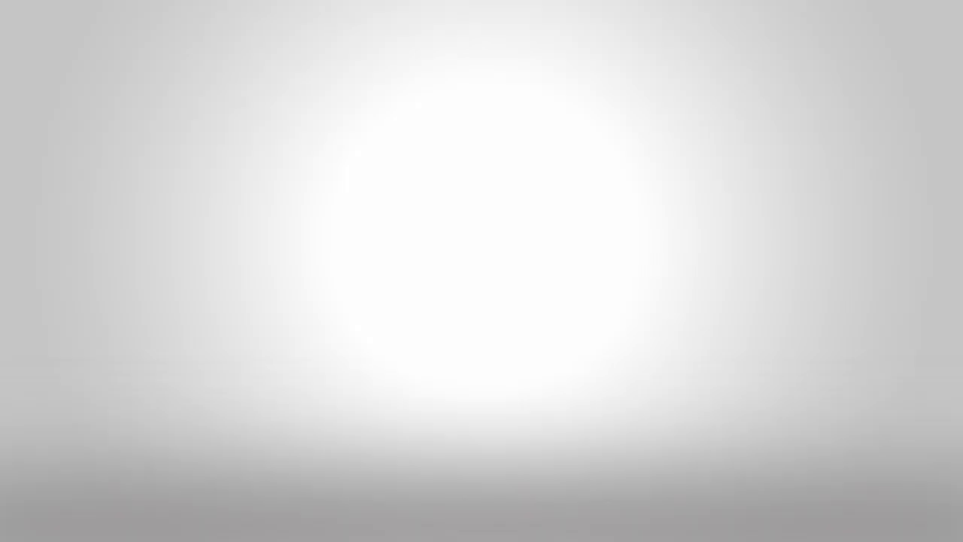